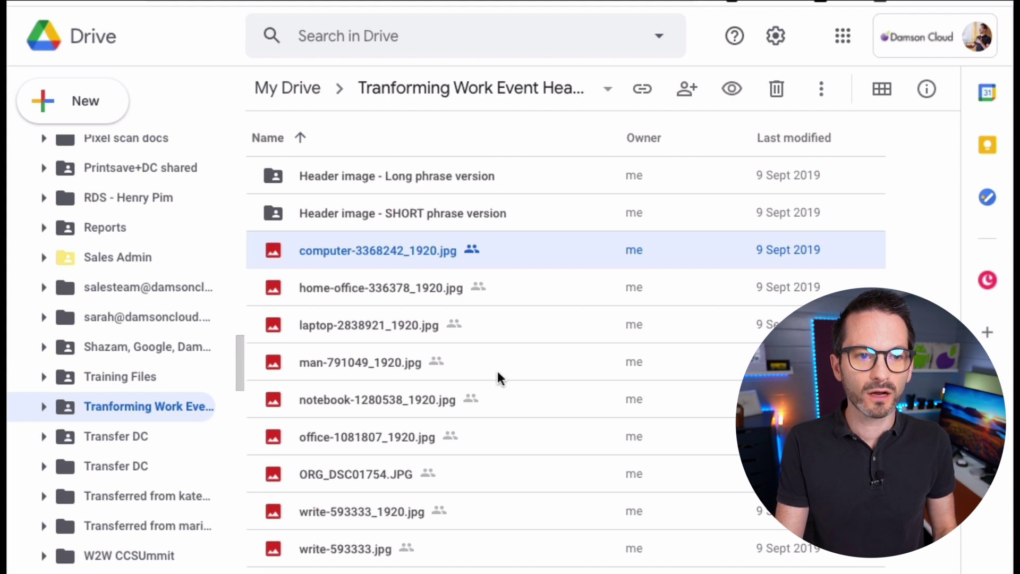
# Step: Bring up the sharing and link access settings for computer-3368242_1920.jpg
pyautogui.rightClick(394, 253)
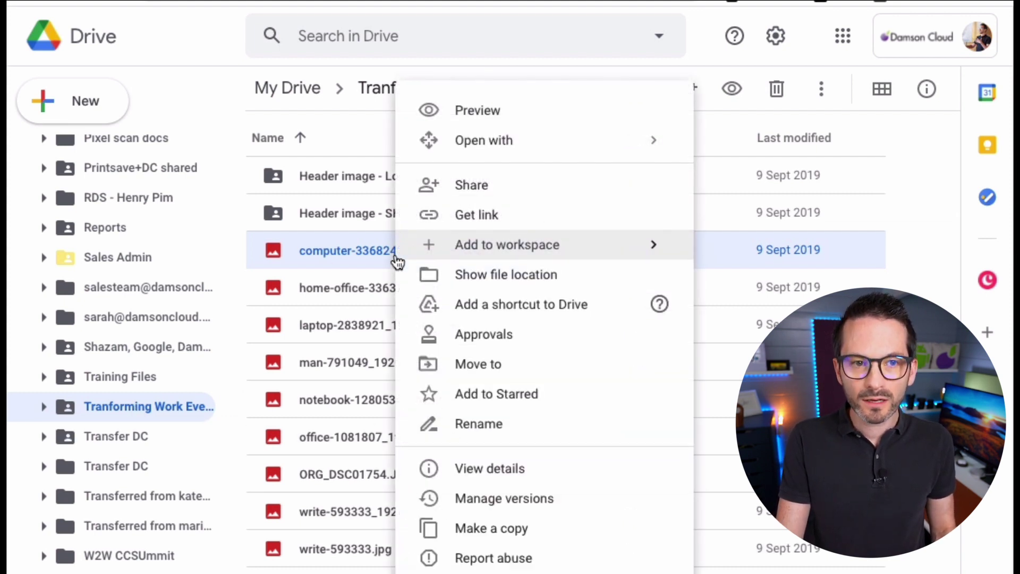
pyautogui.click(489, 191)
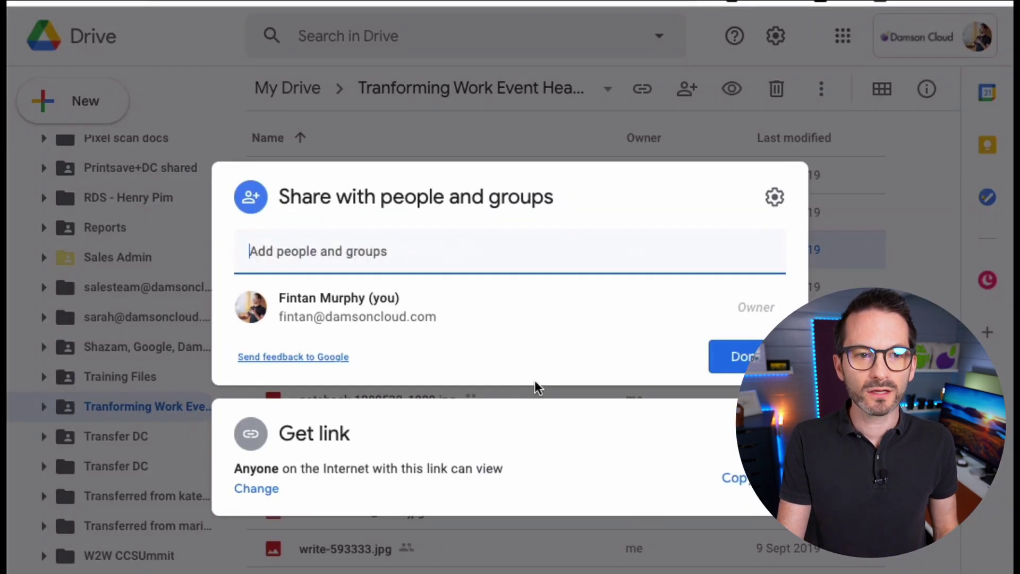
pyautogui.click(425, 237)
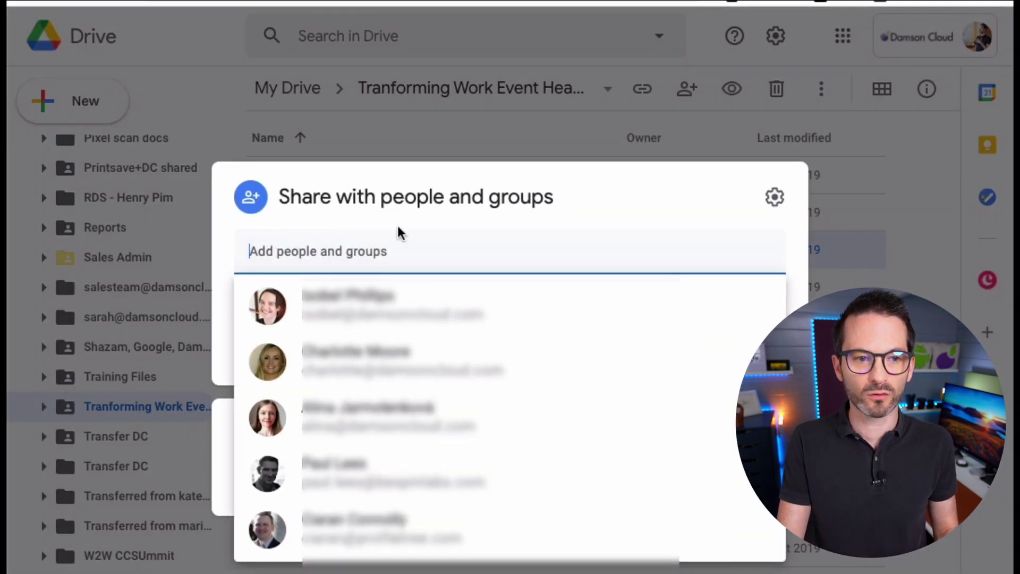
pyautogui.click(223, 442)
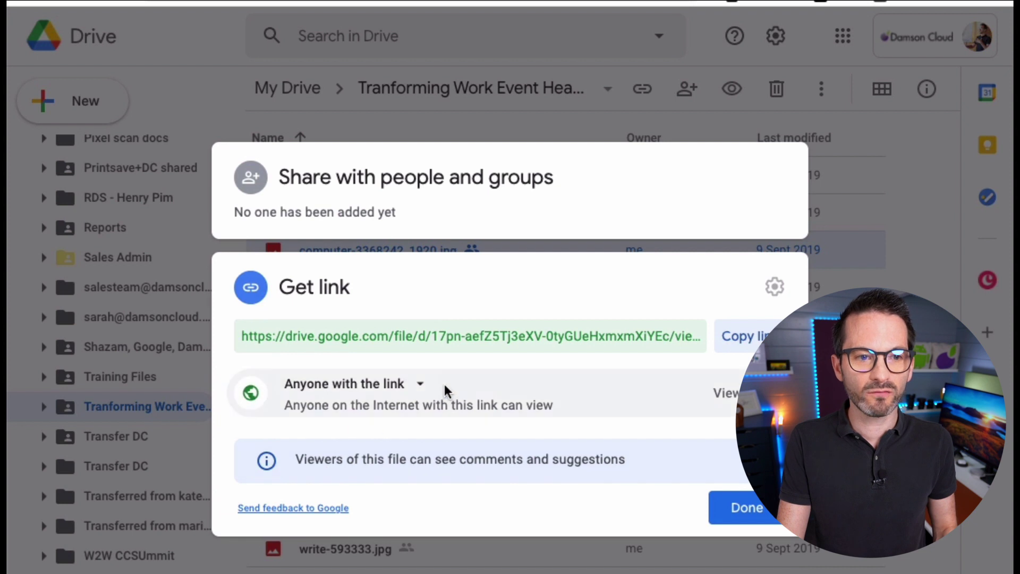
pyautogui.click(424, 387)
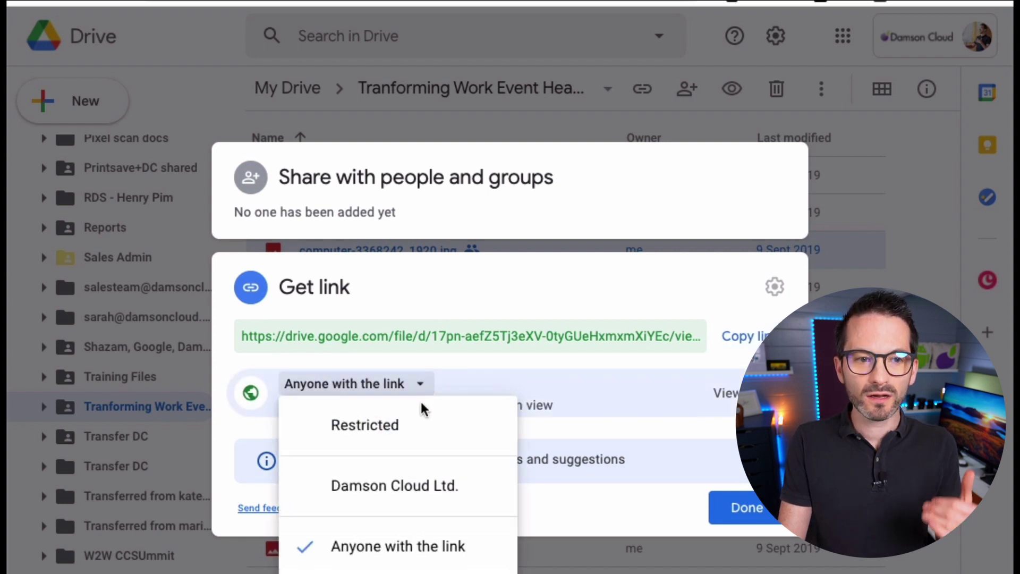
pyautogui.click(476, 358)
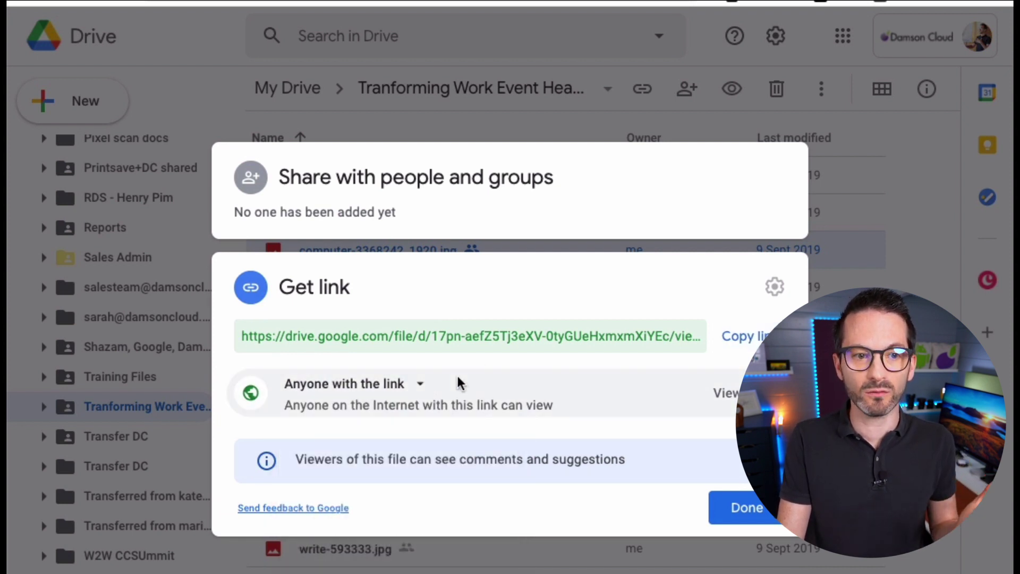
# Step: Change the image's link from Damson Cloud Ltd. to Restricted, then preview the photo
pyautogui.click(428, 391)
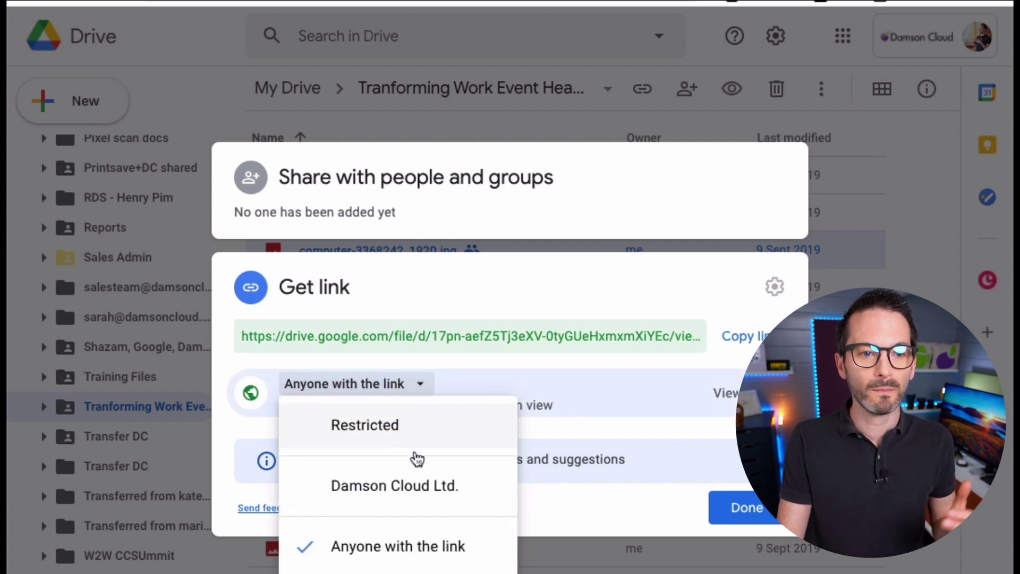
pyautogui.click(428, 493)
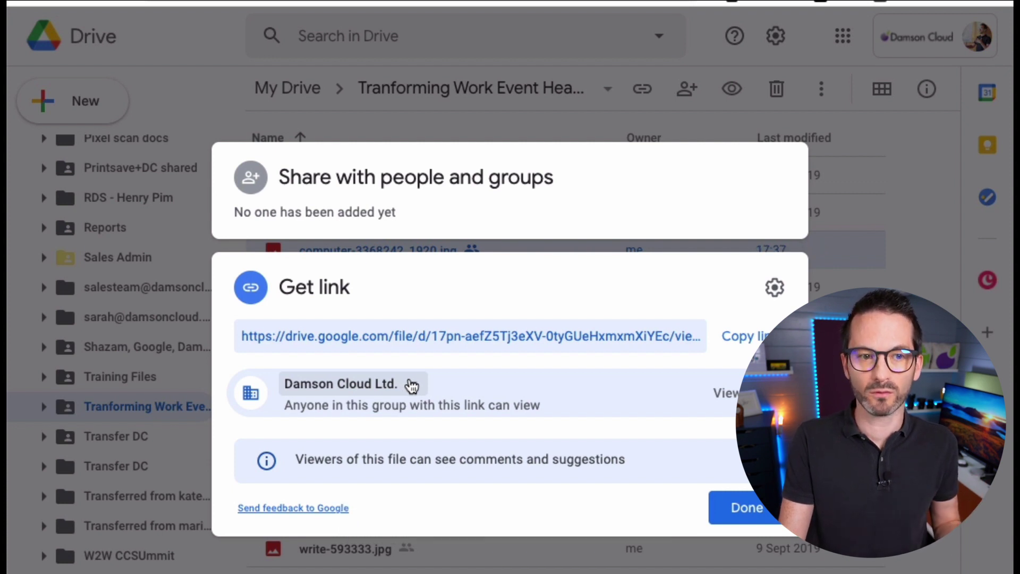
pyautogui.click(413, 385)
pyautogui.click(415, 430)
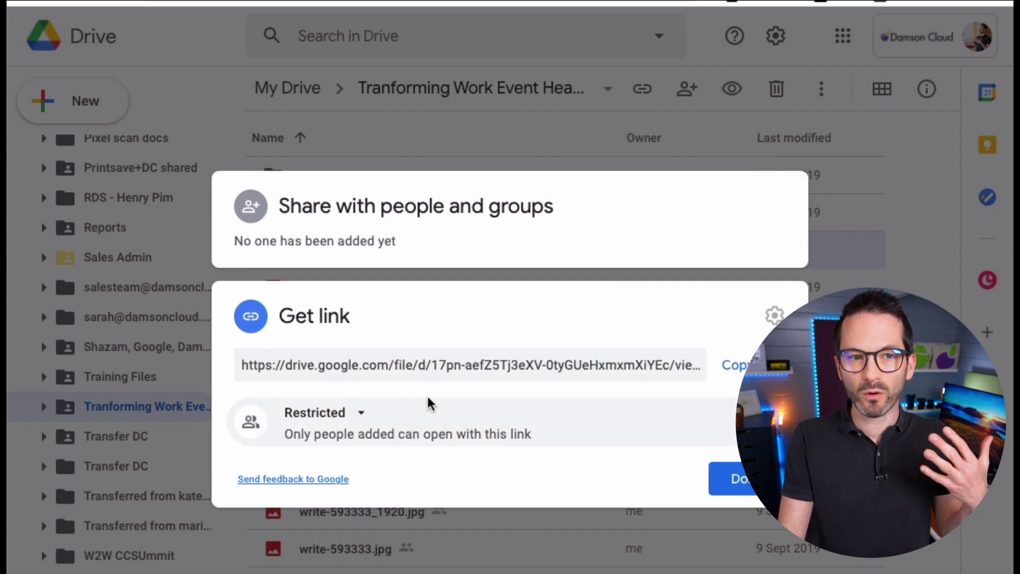
pyautogui.click(368, 223)
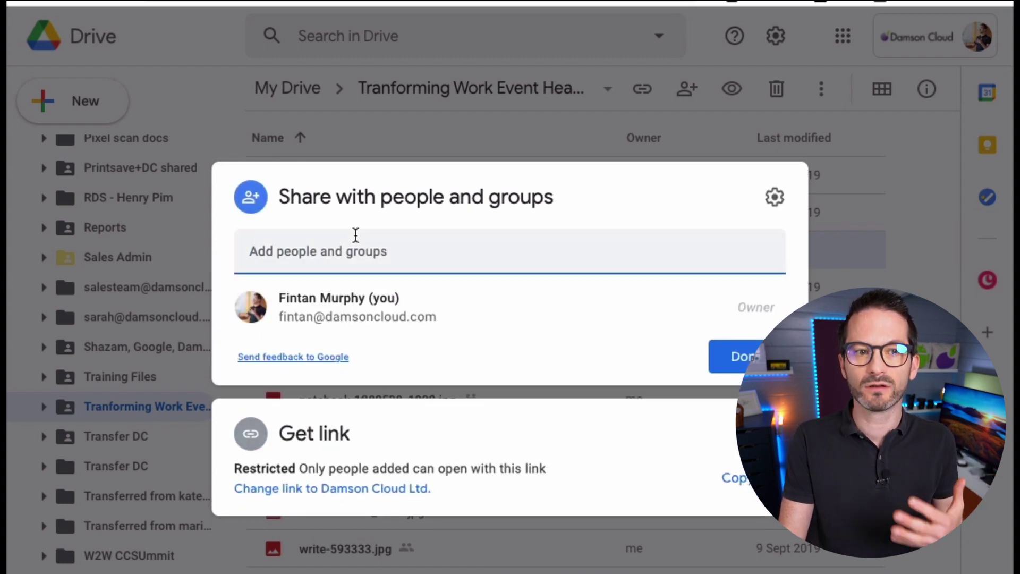
pyautogui.click(736, 356)
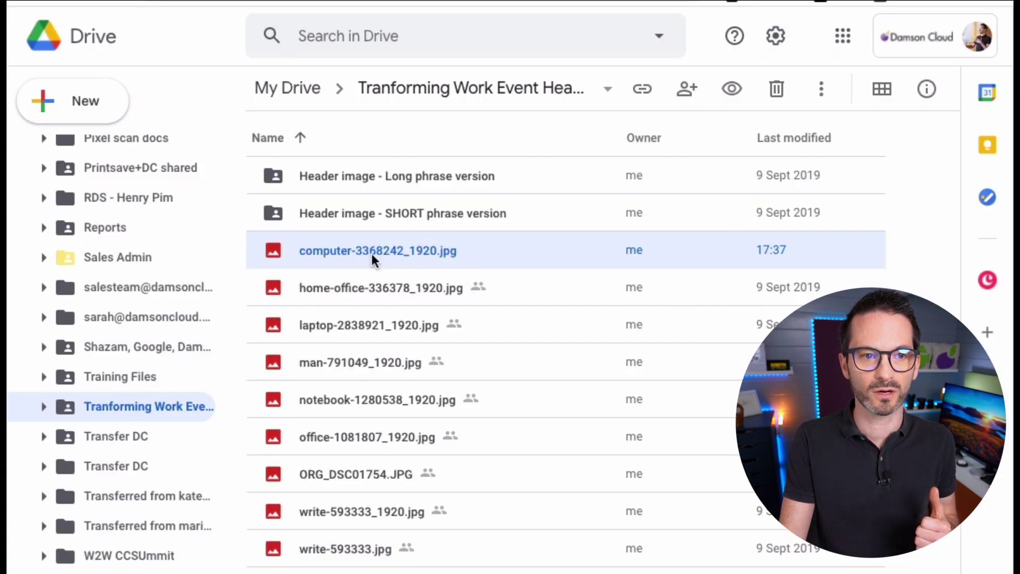
pyautogui.doubleClick(371, 254)
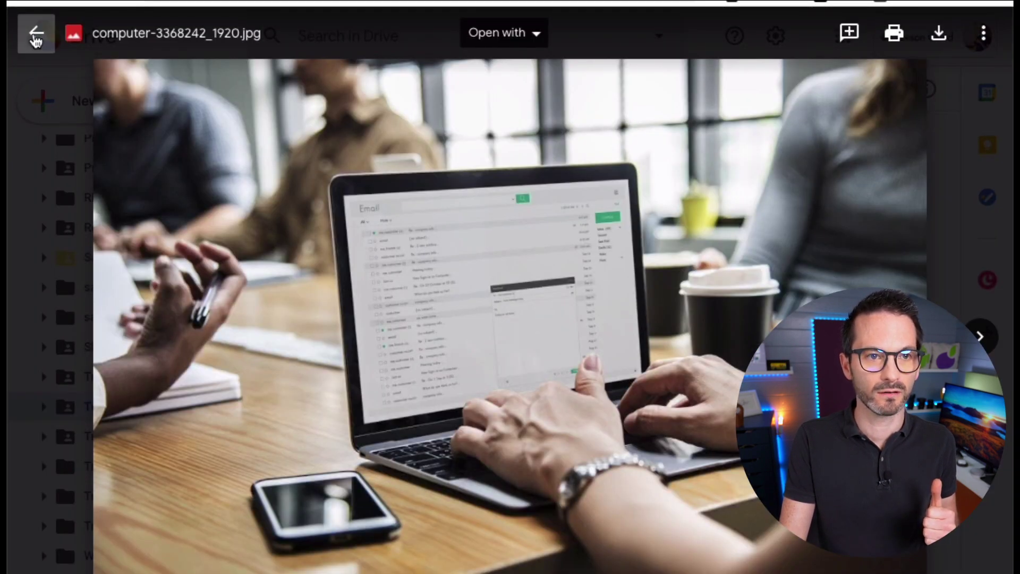
pyautogui.click(36, 35)
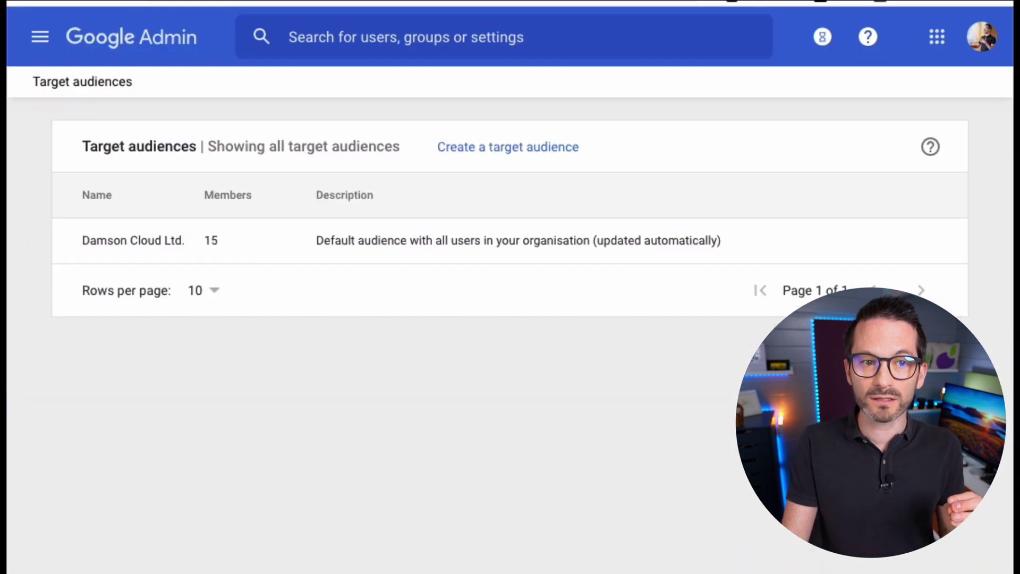
# Step: Create target audience 'Marketing Team' with description 'Marketing Team' and view its empty member list
pyautogui.click(545, 151)
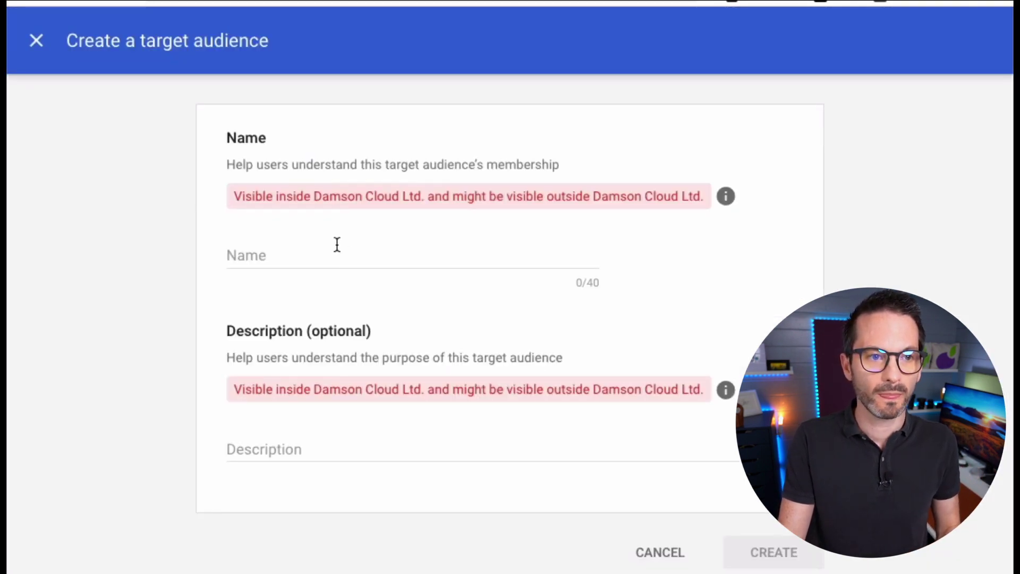
pyautogui.click(335, 258)
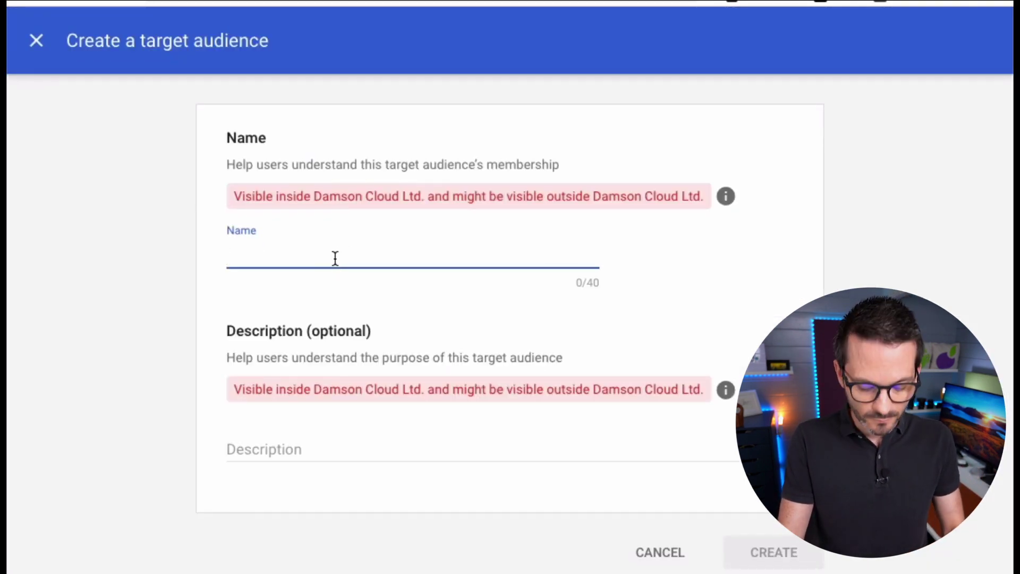
pyautogui.write('Marketing')
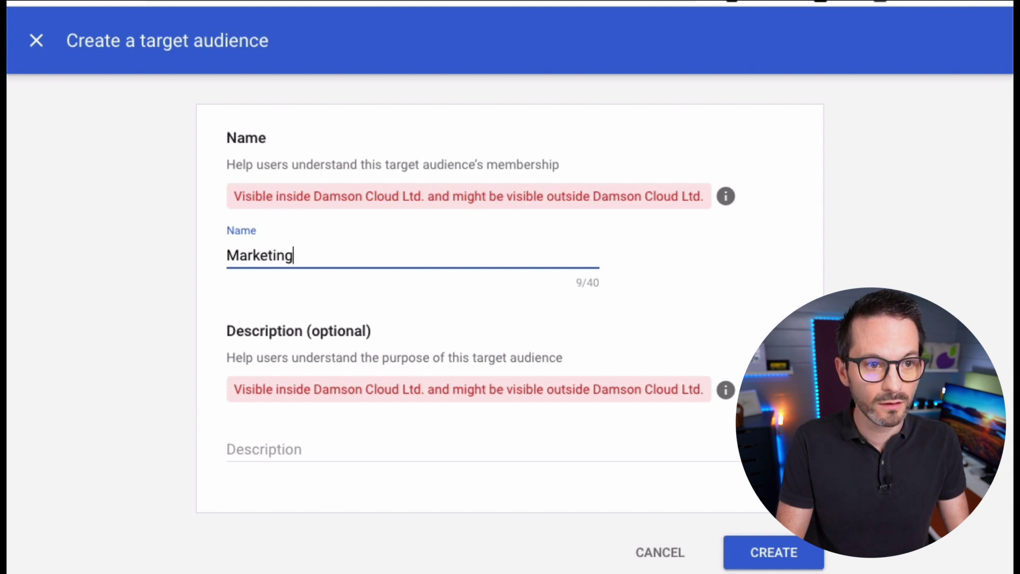
pyautogui.write(' Team')
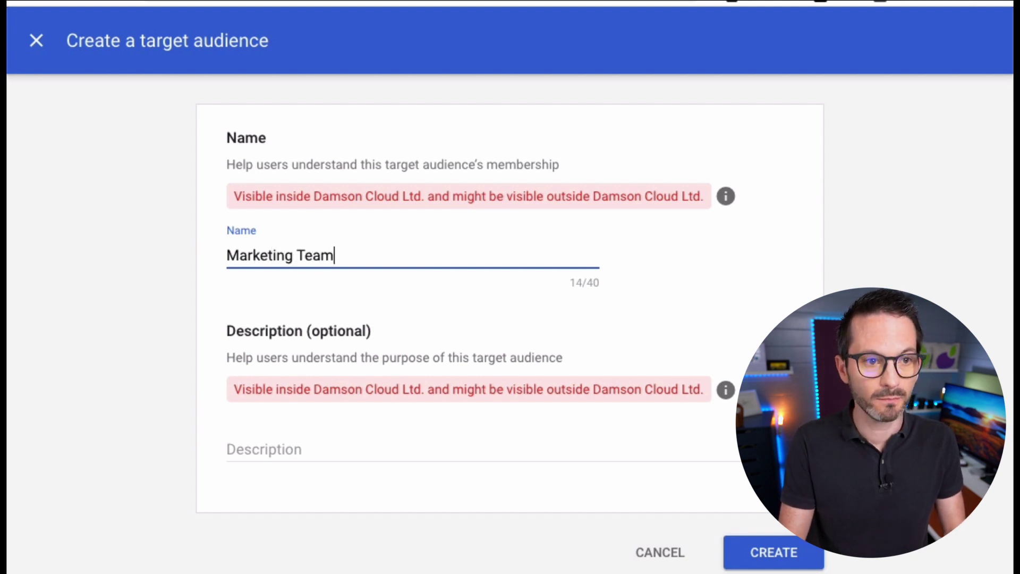
pyautogui.click(348, 437)
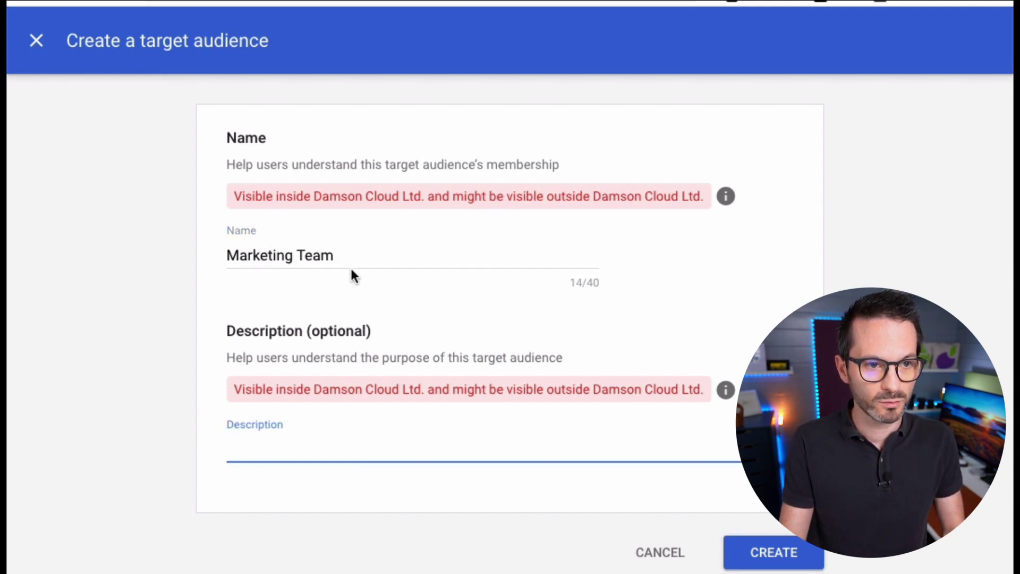
pyautogui.moveTo(347, 254); pyautogui.dragTo(170, 254)
pyautogui.hotkey('ctrl', 'c')
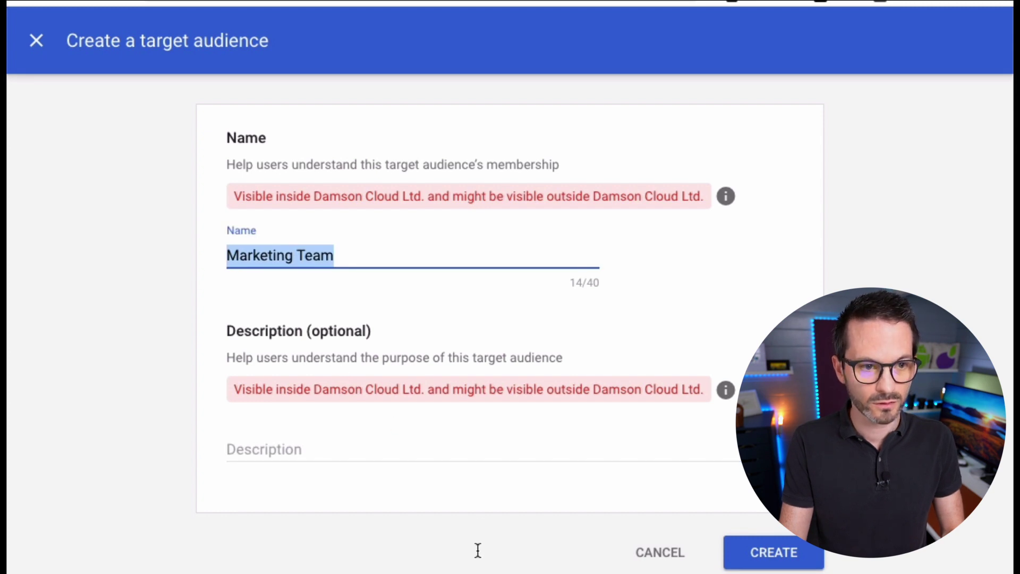
pyautogui.click(448, 451)
pyautogui.hotkey('ctrl', 'v')
pyautogui.click(760, 553)
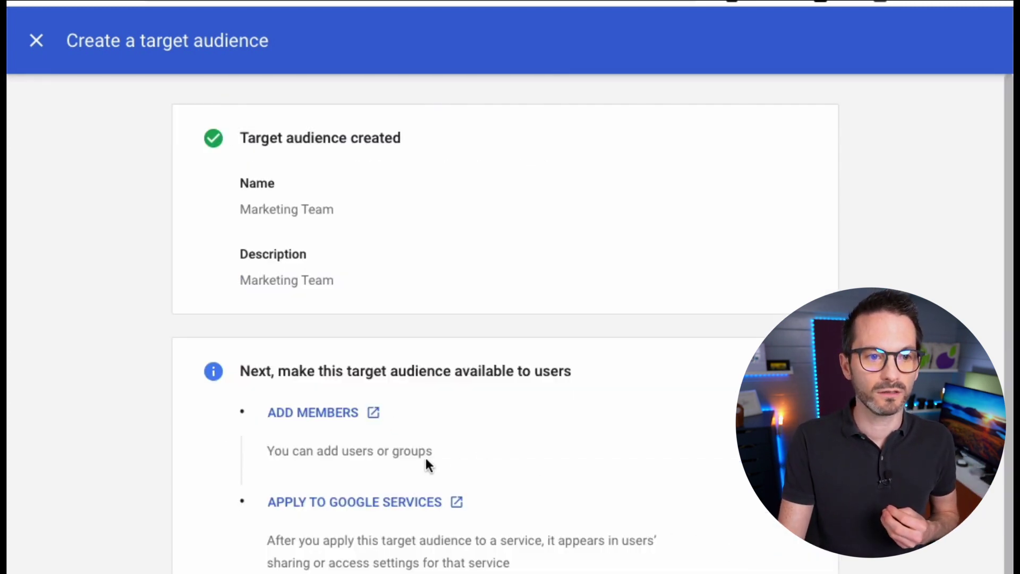
pyautogui.click(306, 412)
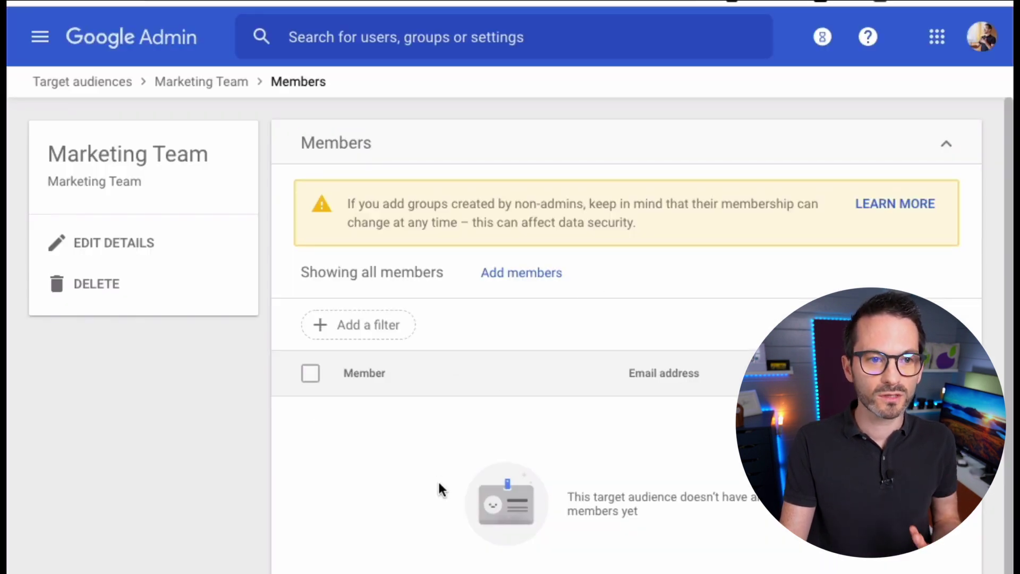
# Step: Add three suggested users to Marketing Team by name search, then return to Target audiences
pyautogui.click(533, 276)
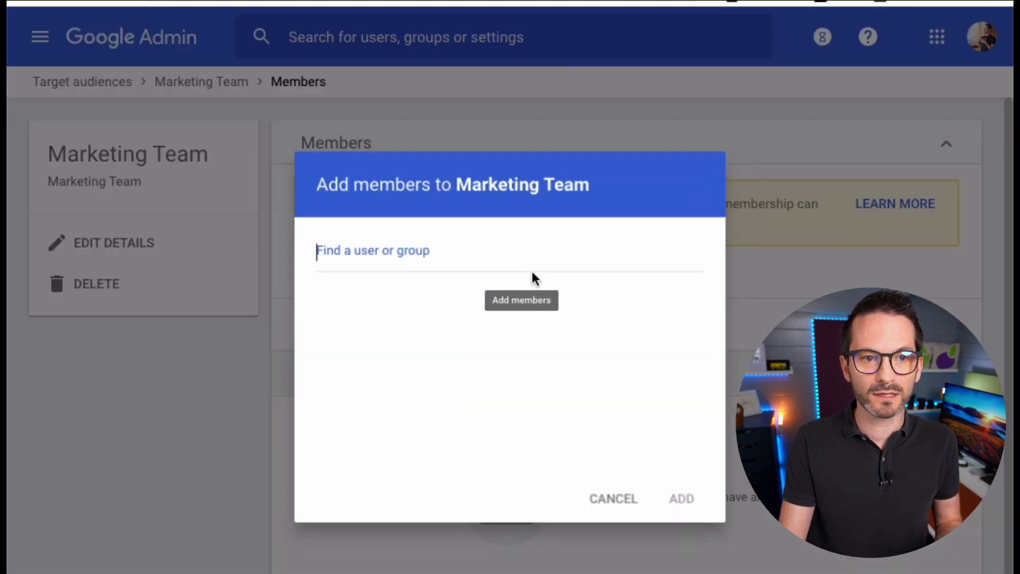
pyautogui.write('fintan')
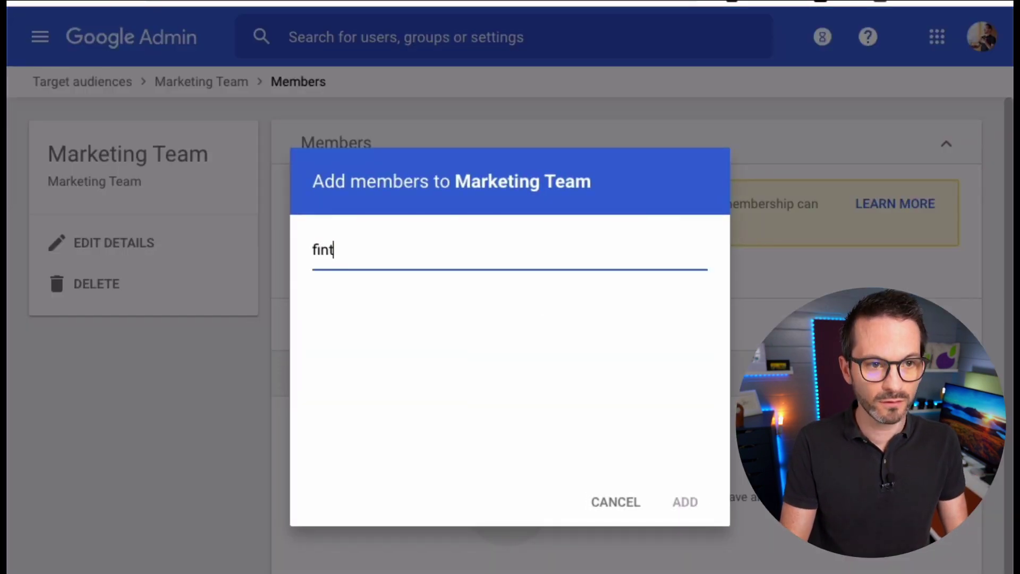
pyautogui.click(444, 304)
pyautogui.write('char')
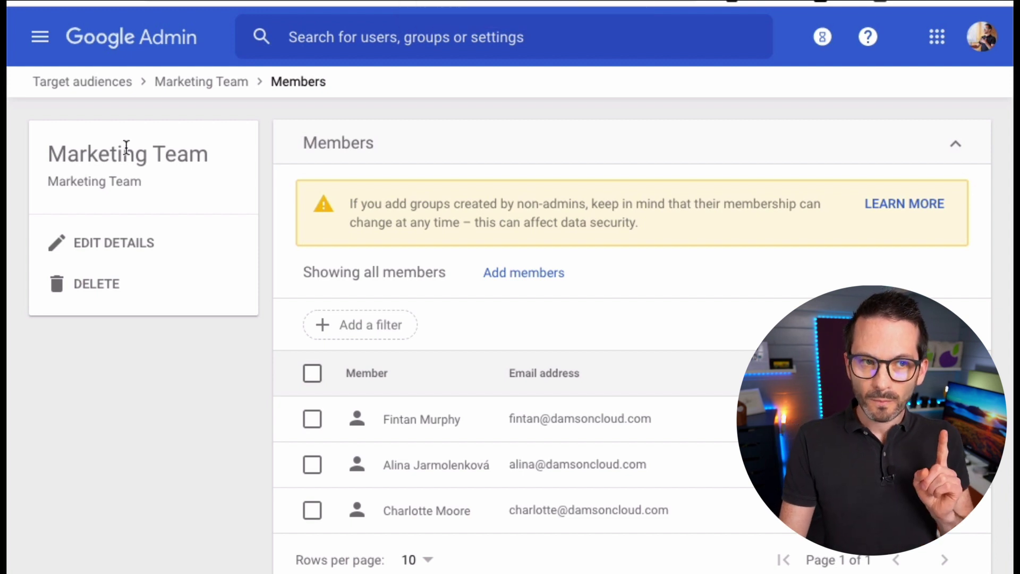
pyautogui.click(95, 91)
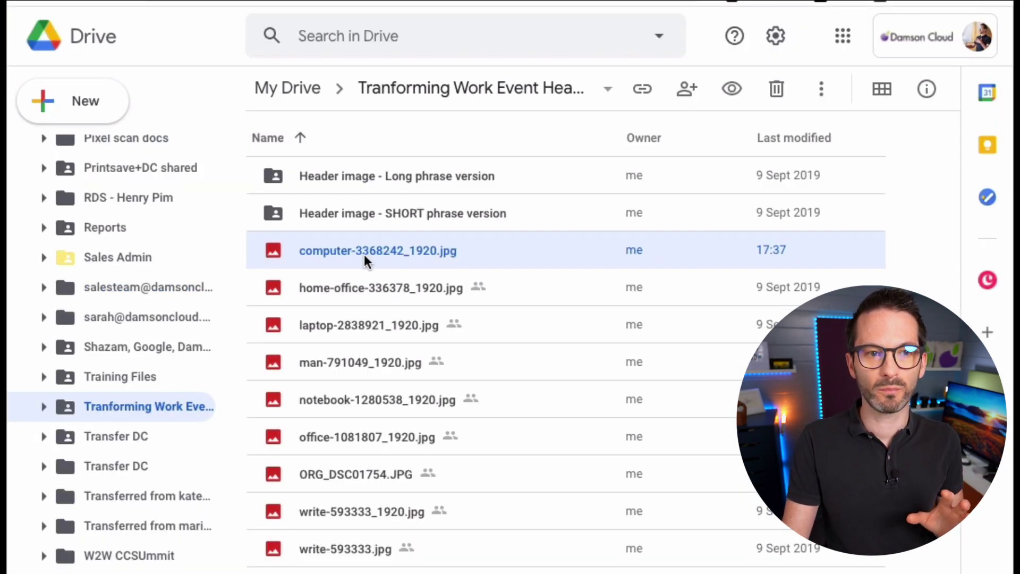
# Step: Change the computer-3368242_1920.jpg link to Damson Cloud Ltd. and show the link-access choices
pyautogui.rightClick(365, 254)
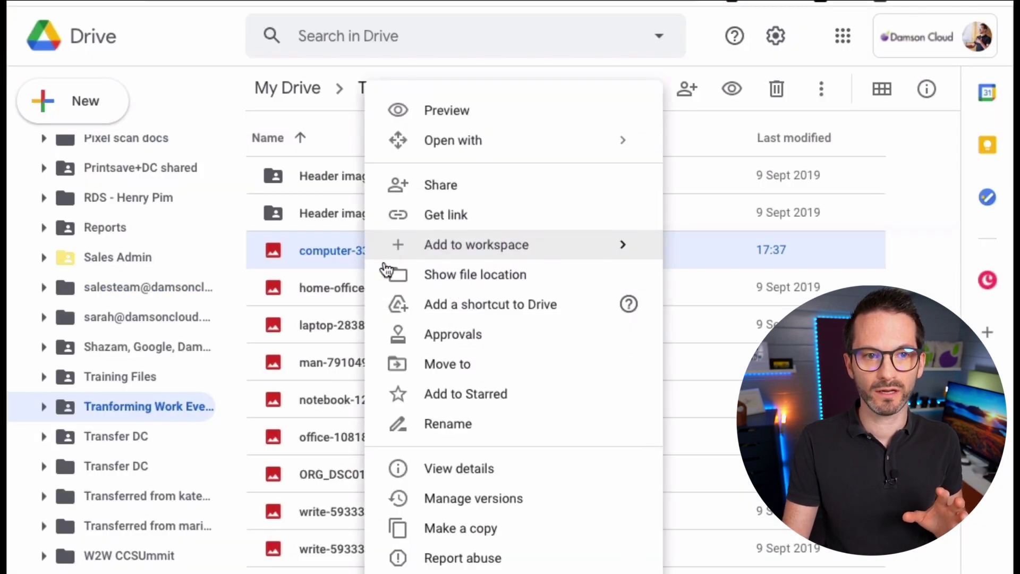
pyautogui.click(457, 186)
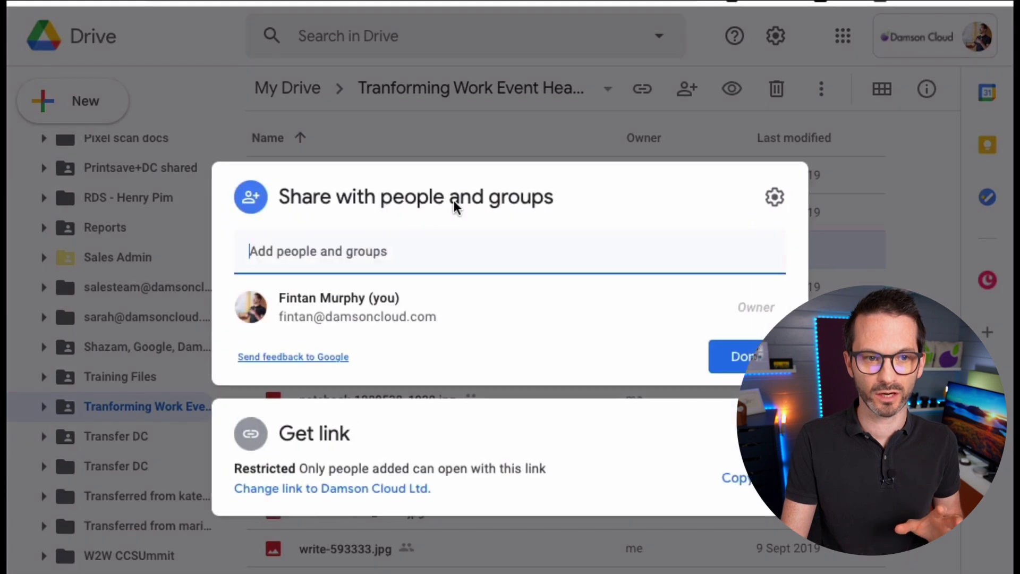
pyautogui.click(317, 488)
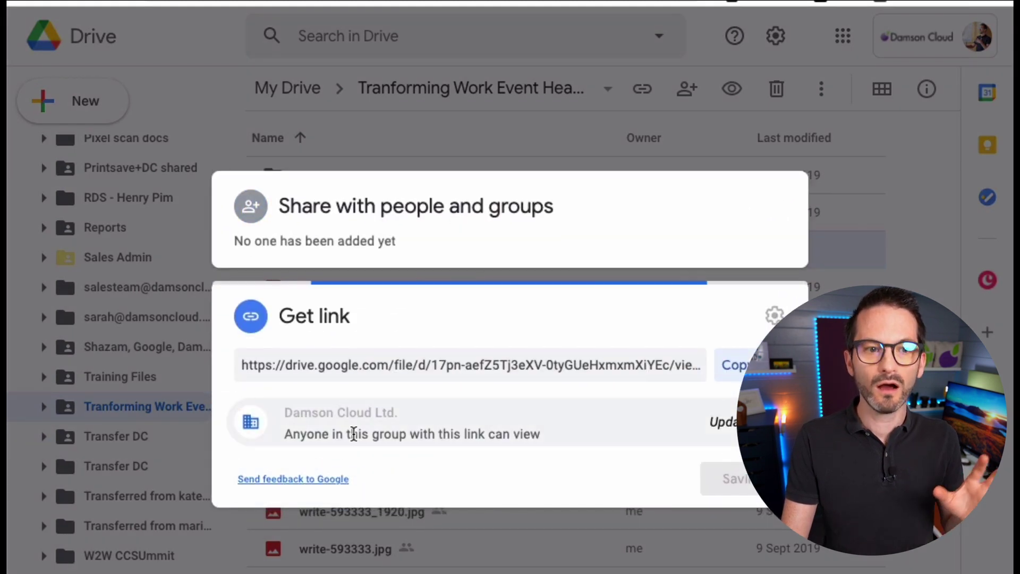
pyautogui.click(357, 390)
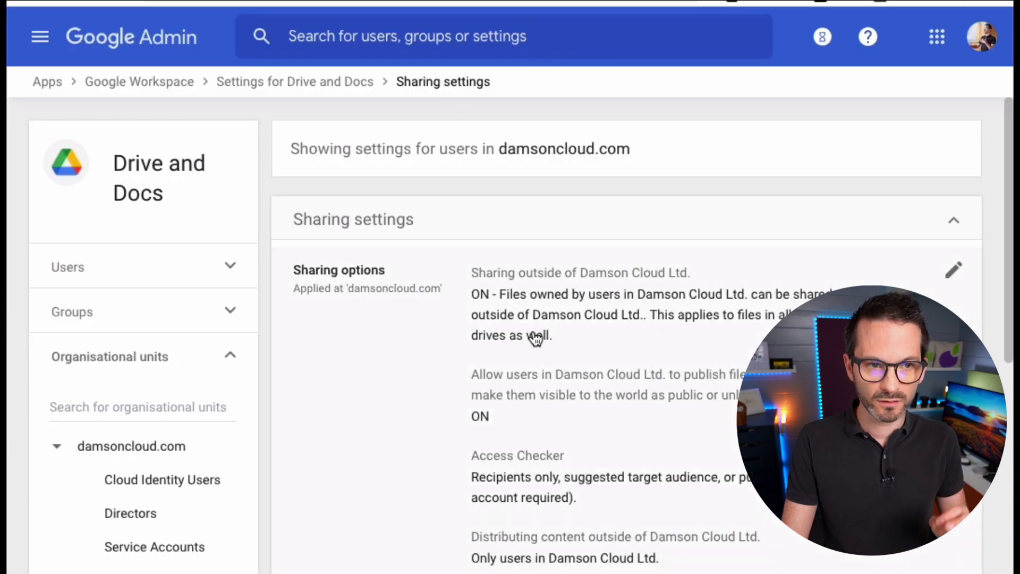
# Step: Add Marketing Team as a Drive sharing target audience and save, then close Drive's share dialog
pyautogui.scroll(-12, 537, 348)
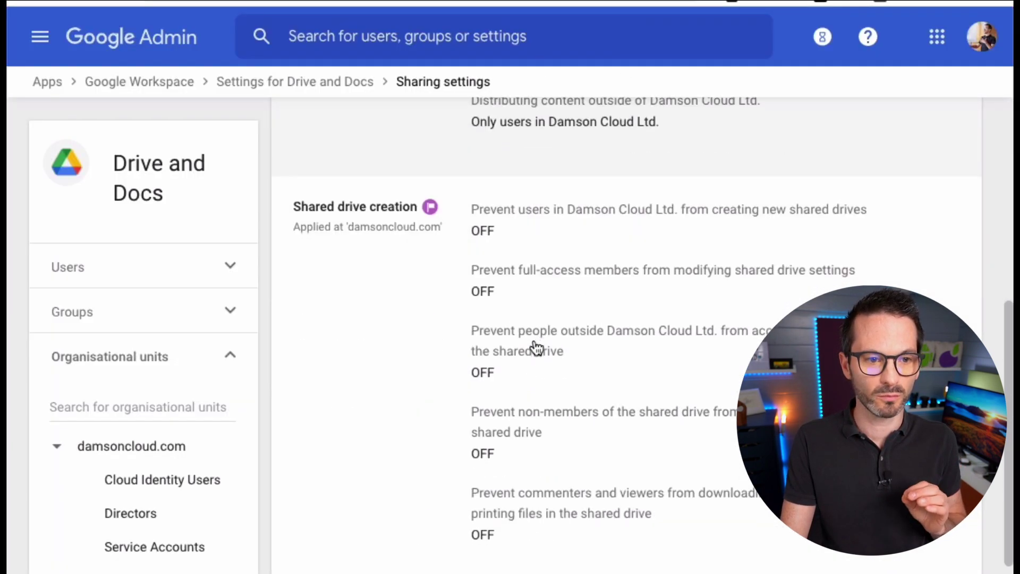
pyautogui.click(788, 477)
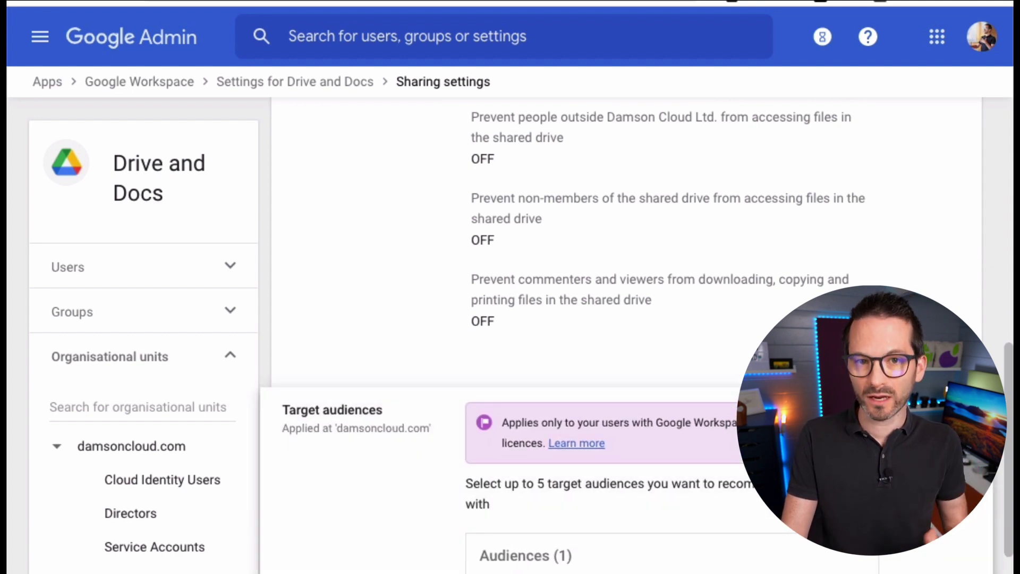
pyautogui.click(608, 473)
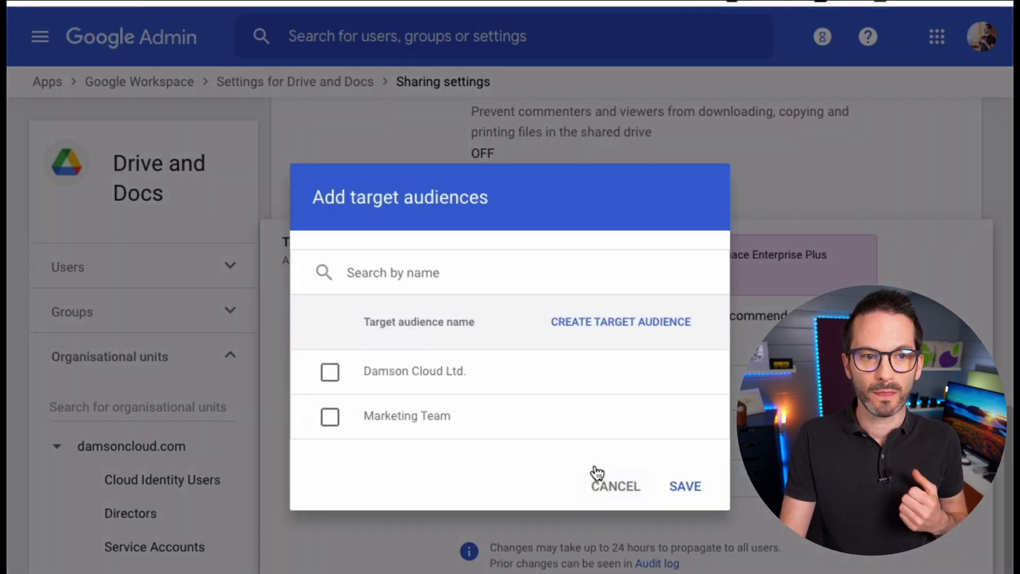
pyautogui.click(332, 418)
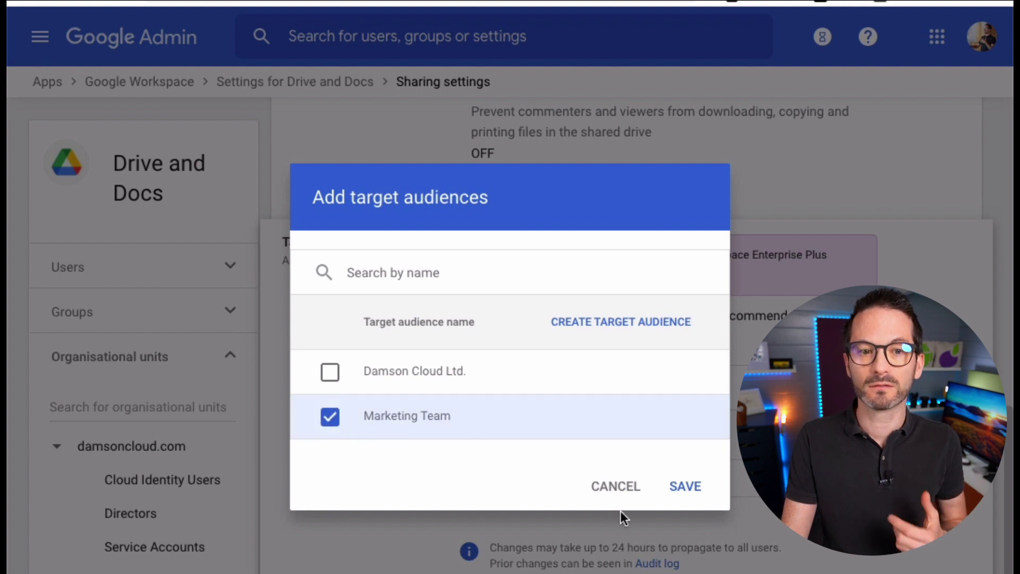
pyautogui.click(682, 488)
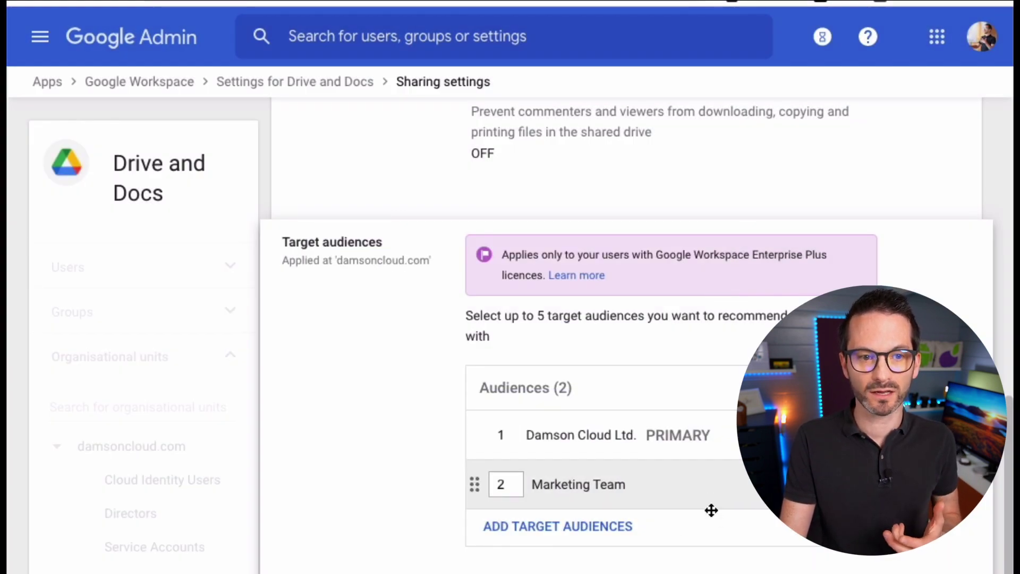
pyautogui.scroll(-2, 714, 512)
pyautogui.click(935, 548)
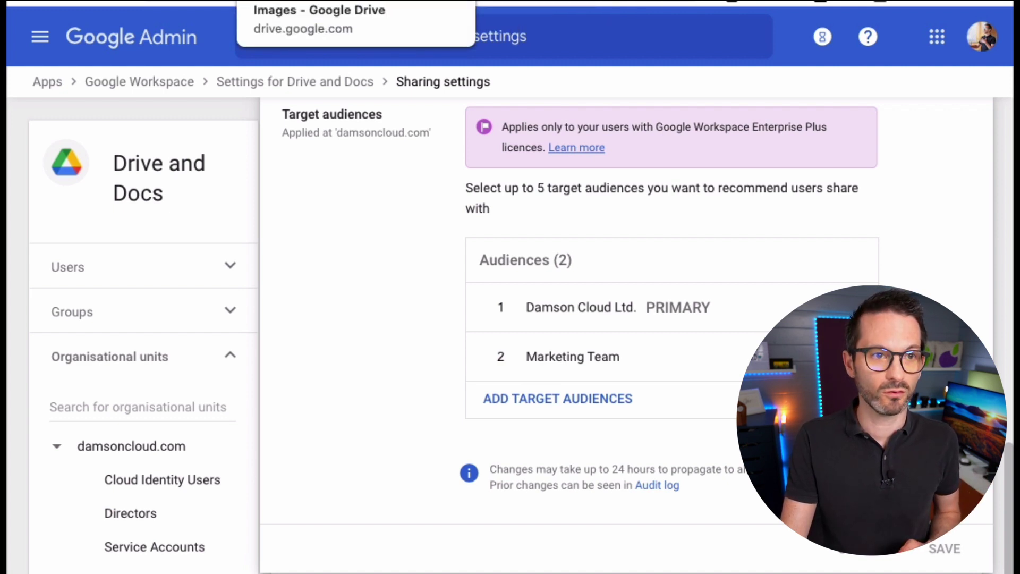
pyautogui.click(298, 1)
pyautogui.click(638, 242)
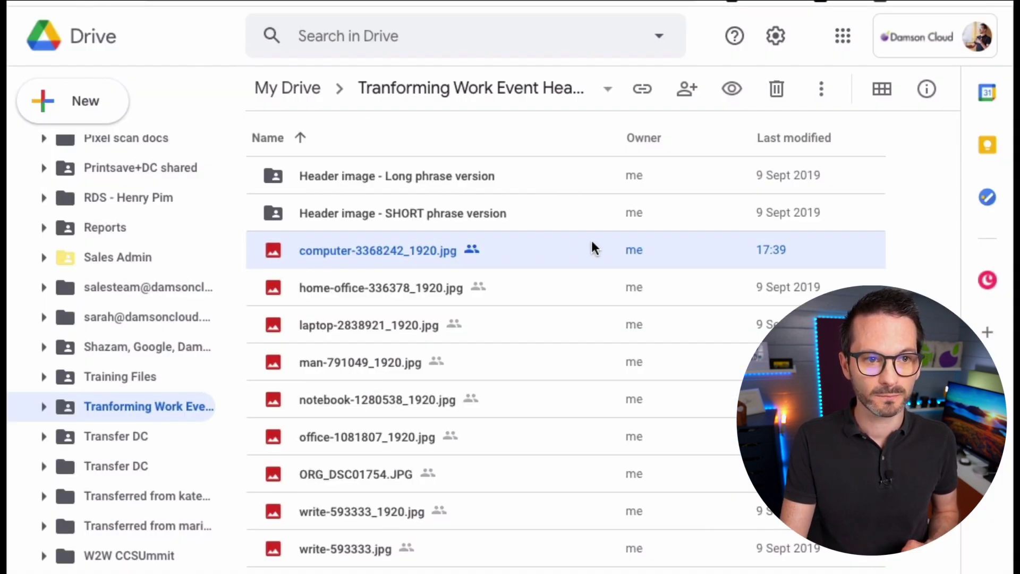
# Step: Reload Drive and get the shareable link for computer-3368242_1920.jpg
pyautogui.press('F5')
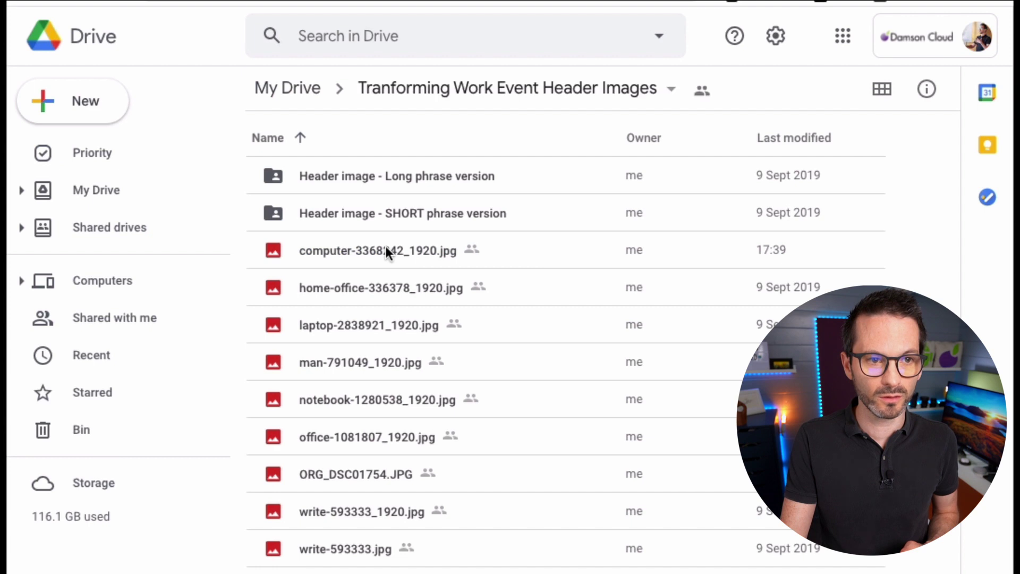
pyautogui.click(384, 248)
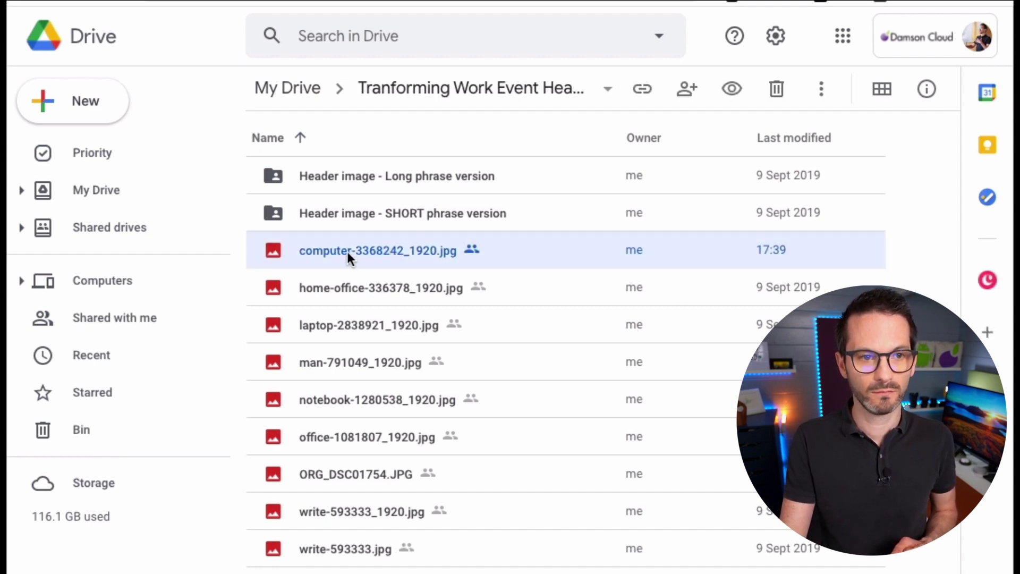
pyautogui.click(378, 286)
pyautogui.click(388, 238)
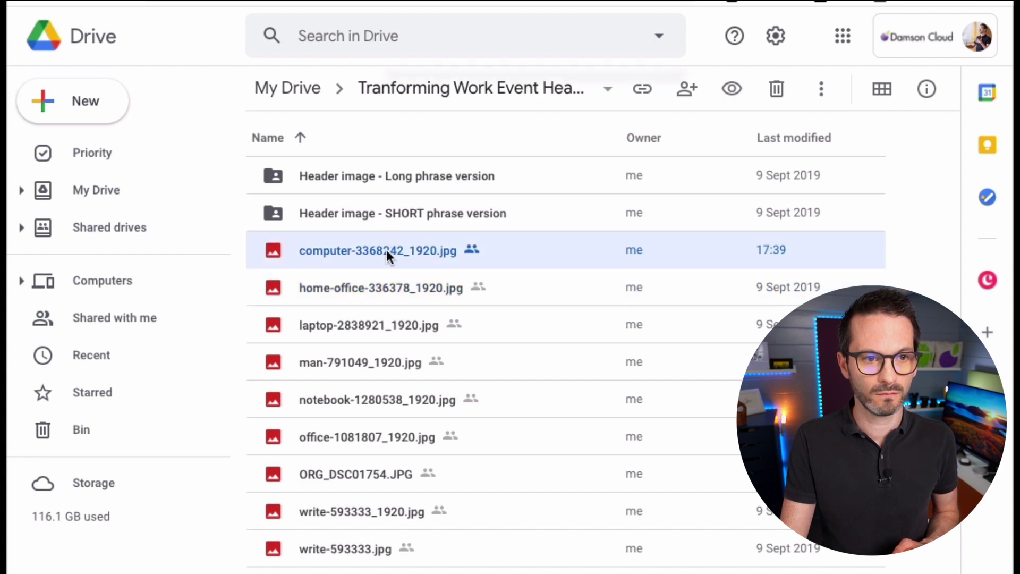
pyautogui.rightClick(387, 250)
pyautogui.click(463, 210)
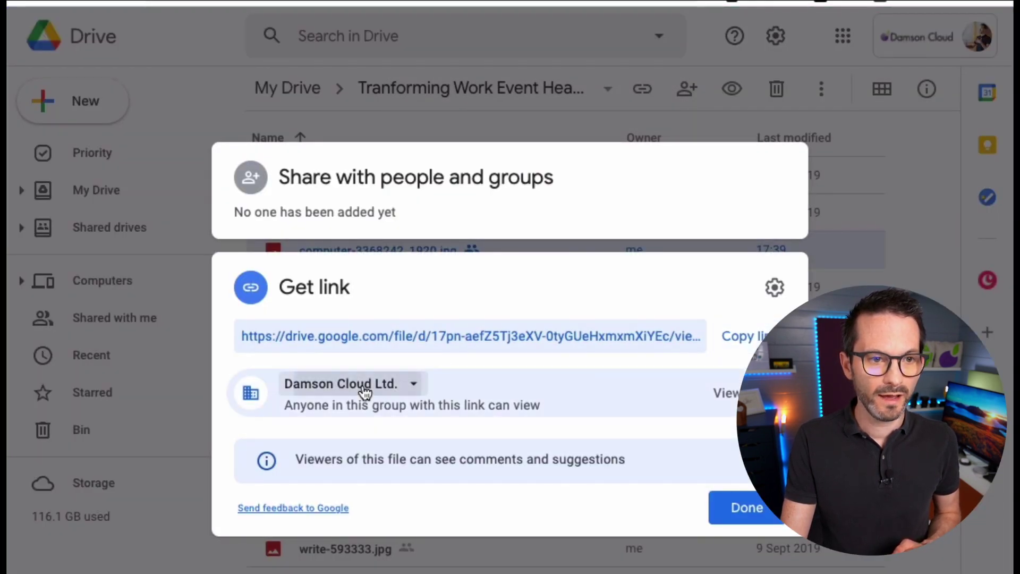
# Step: Limit the image link to Marketing Team, copy it, and reopen the link dialog
pyautogui.click(365, 386)
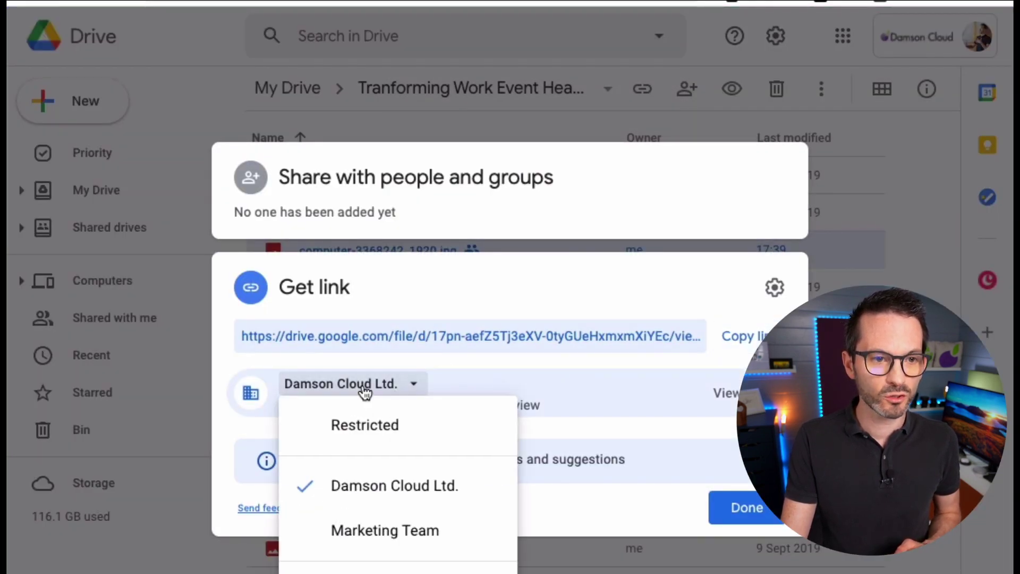
pyautogui.click(444, 532)
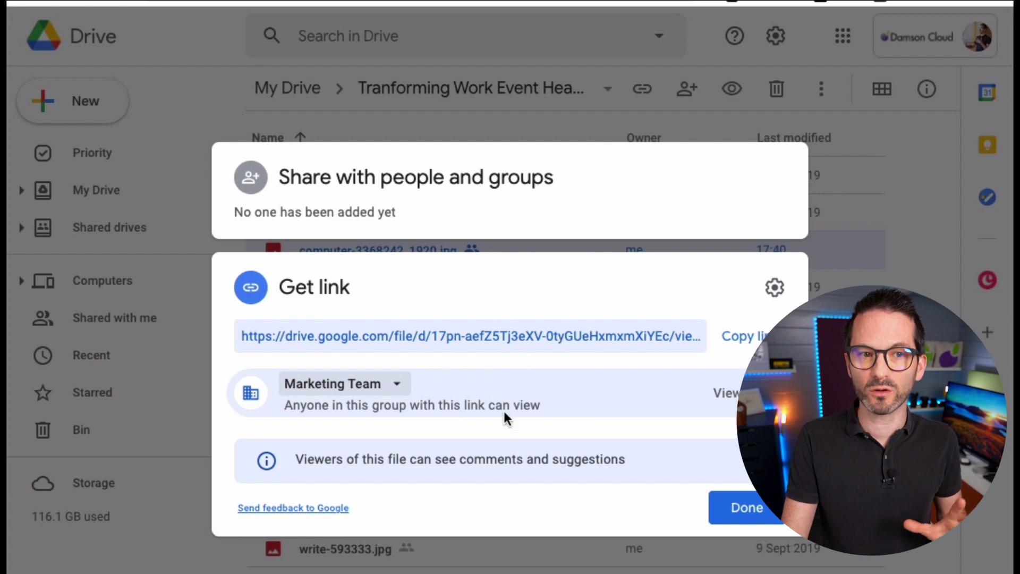
pyautogui.click(755, 337)
pyautogui.click(747, 508)
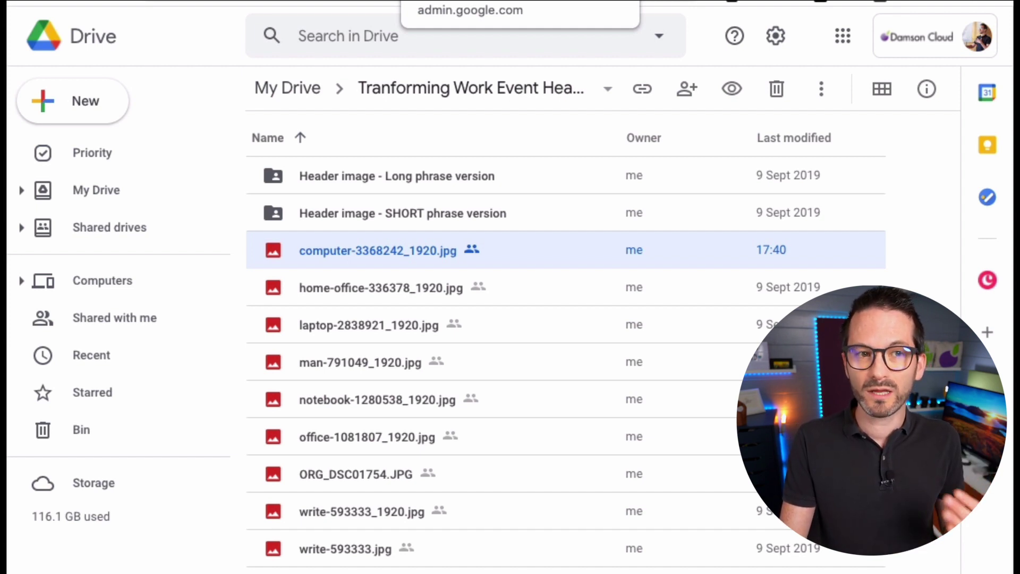
pyautogui.rightClick(423, 249)
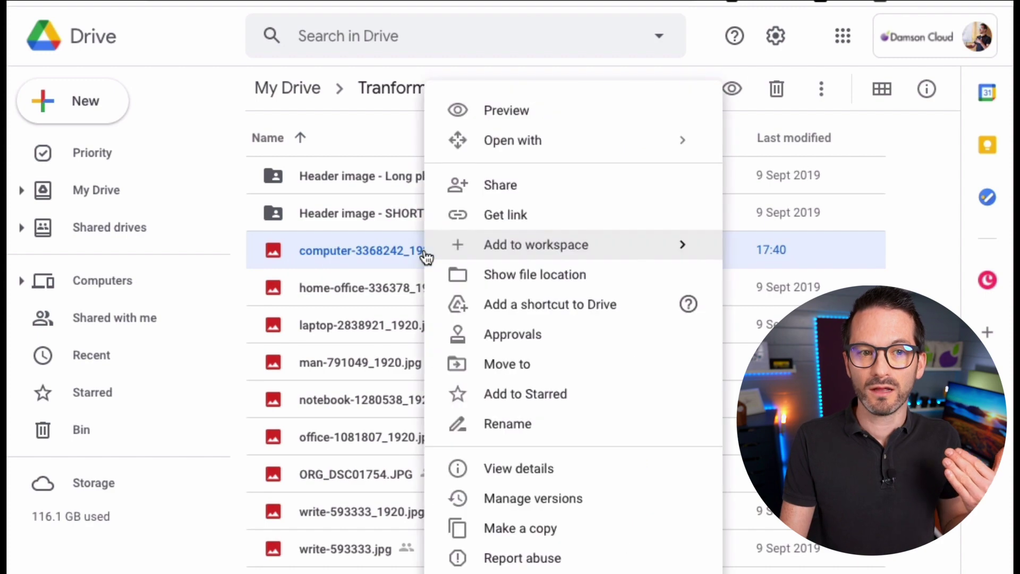
pyautogui.click(523, 212)
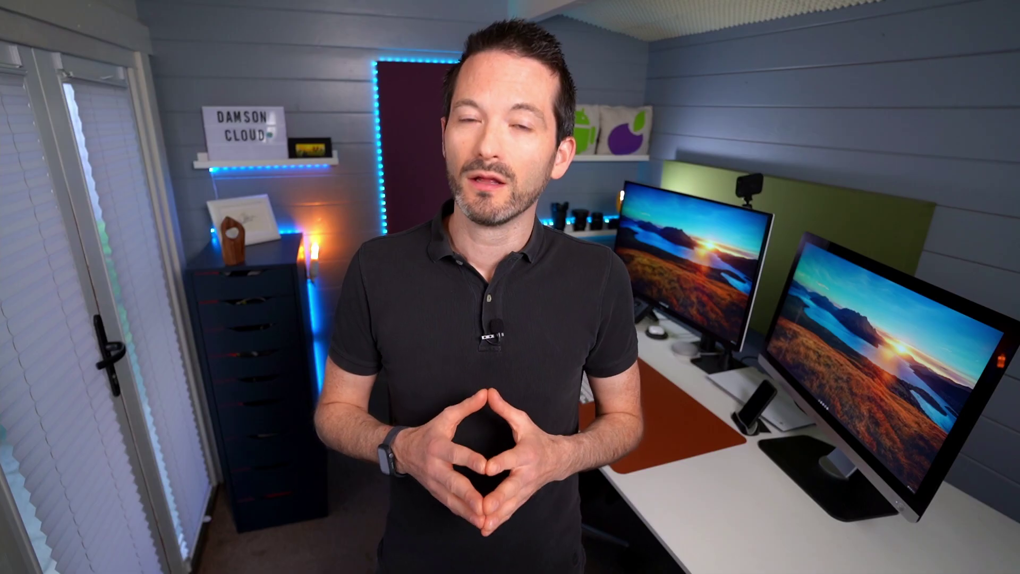